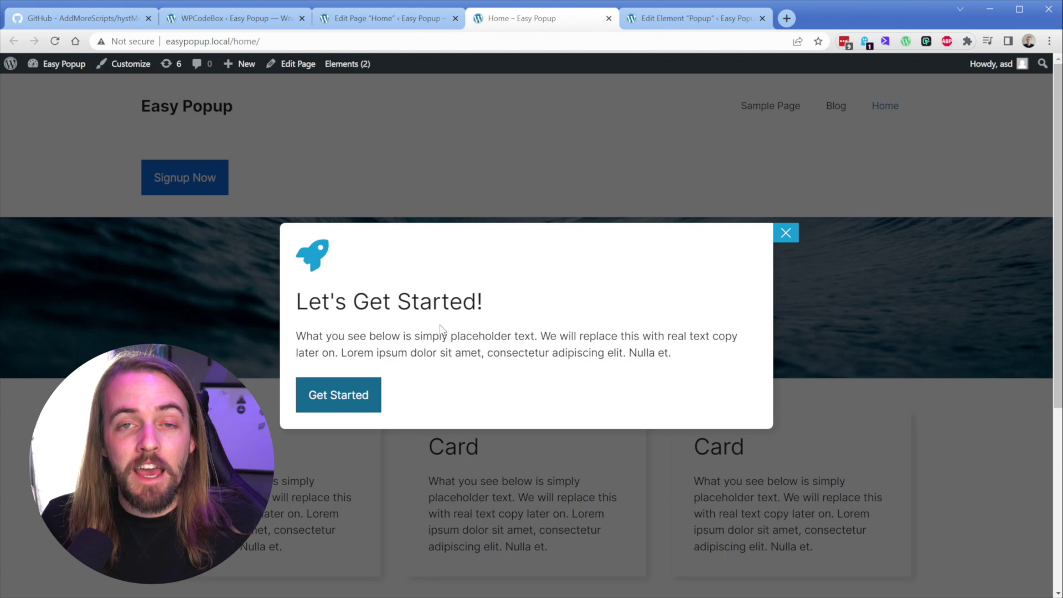
# - Reload the Home page, trigger the Signup Now popup, then select the modal's inner container
pyautogui.press('Escape')
pyautogui.hotkey('ctrl', 'Tab')
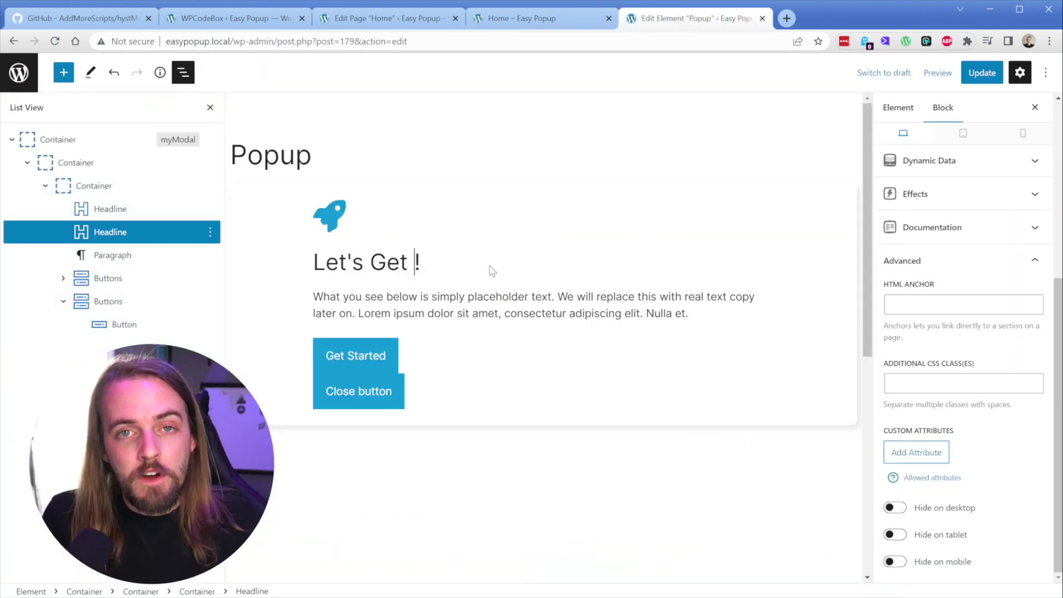
pyautogui.hotkey('ctrl', 'shift', 'Tab')
pyautogui.press('F5')
pyautogui.click(178, 171)
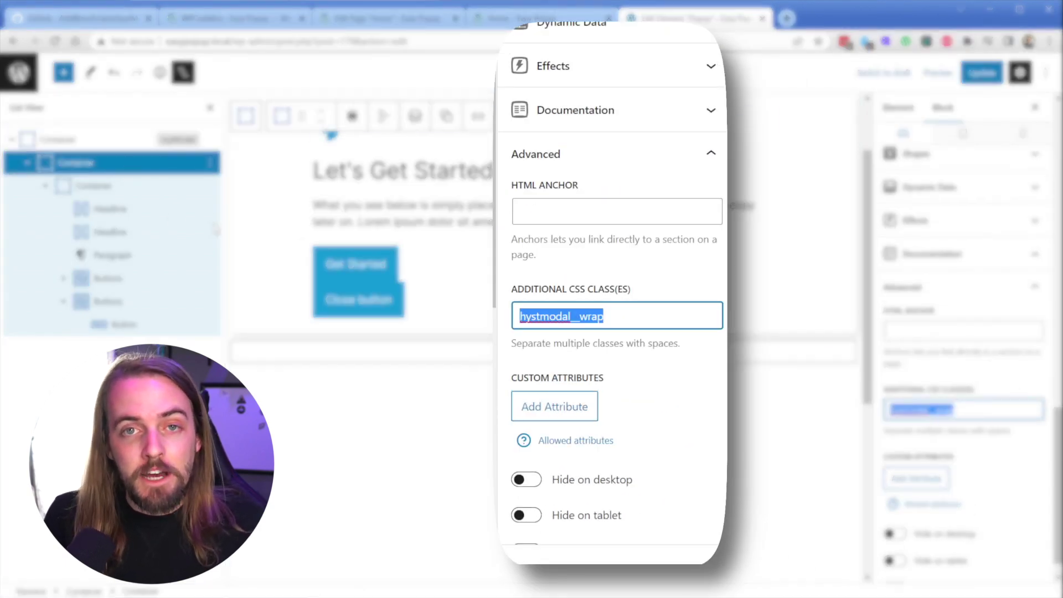
pyautogui.click(112, 189)
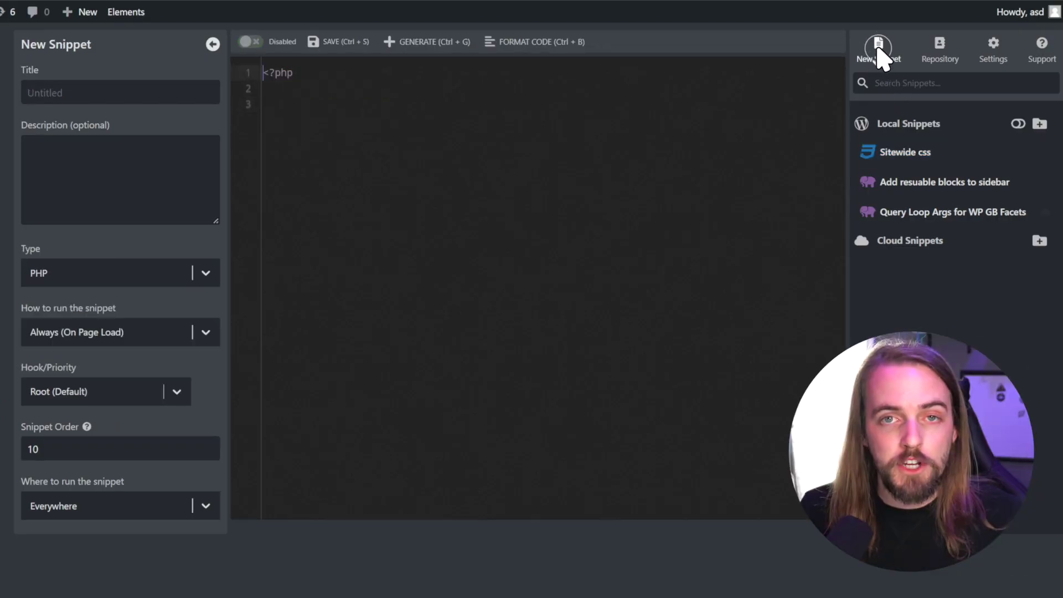
# - Title the snippet ModalJS, type JavaScript, rendered as an async external file in the footer
pyautogui.write('ModalJS')
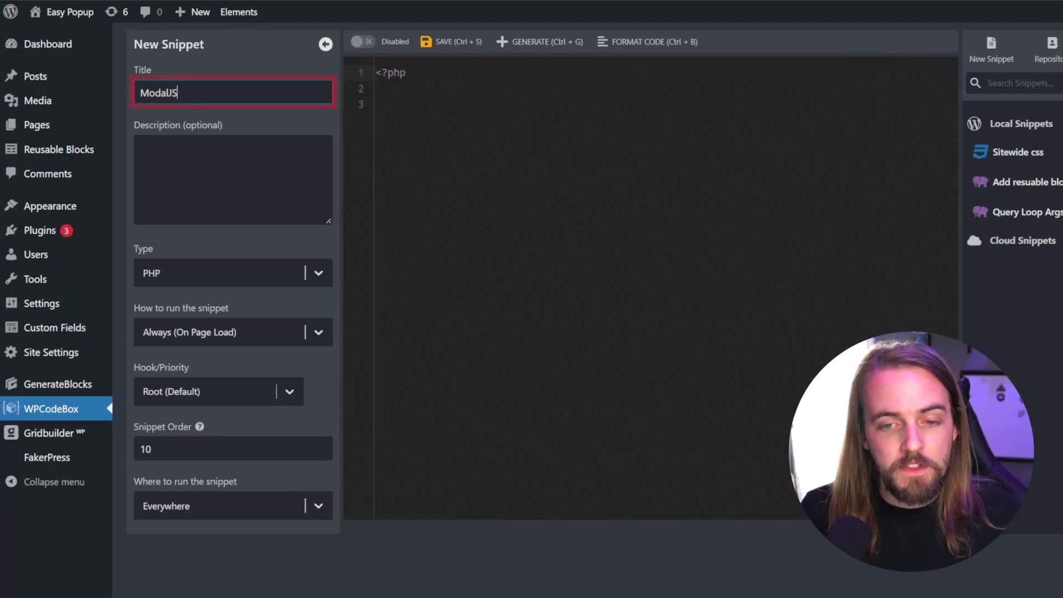
pyautogui.click(188, 273)
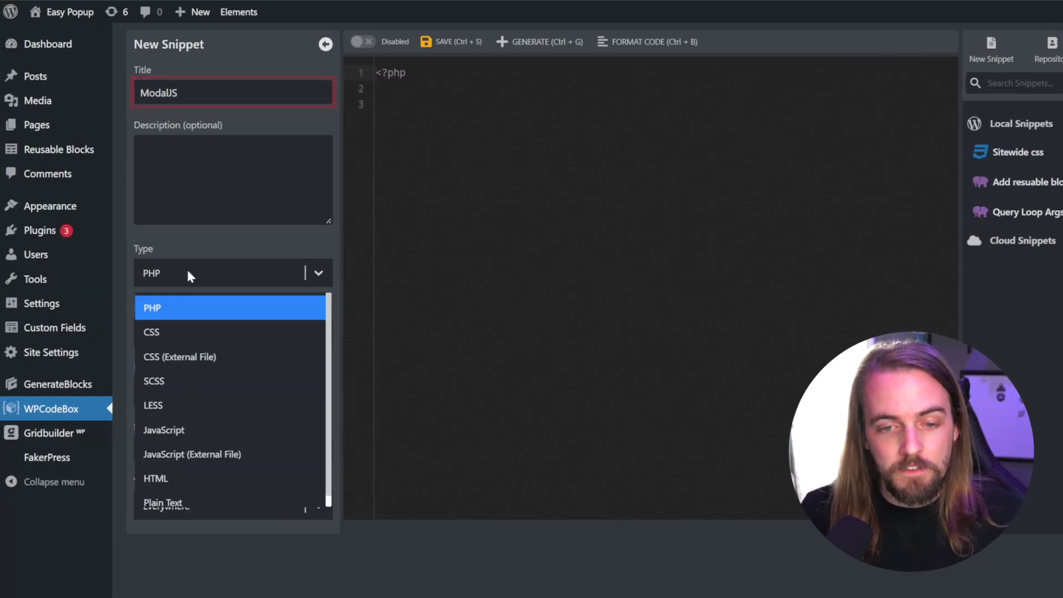
pyautogui.click(178, 432)
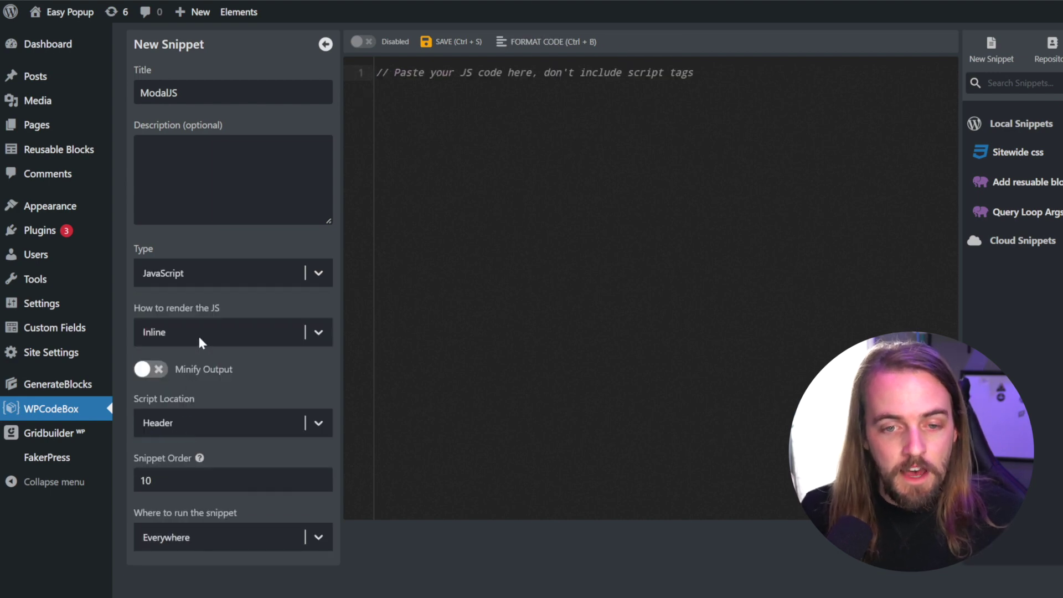
pyautogui.click(198, 334)
pyautogui.click(188, 389)
pyautogui.click(178, 421)
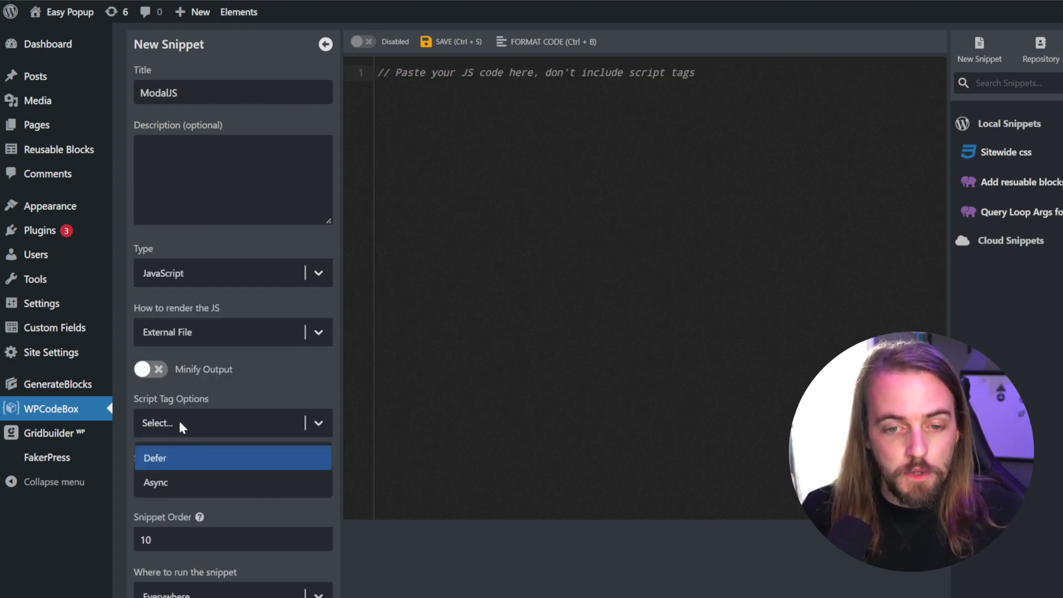
pyautogui.click(179, 480)
pyautogui.scroll(-1, 258, 371)
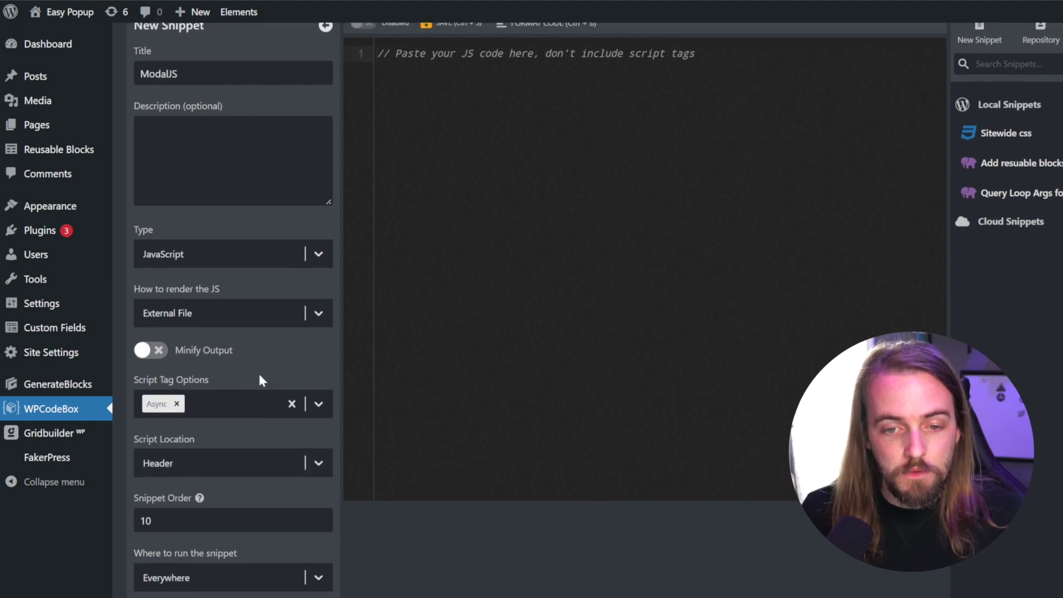
pyautogui.click(198, 462)
pyautogui.click(189, 515)
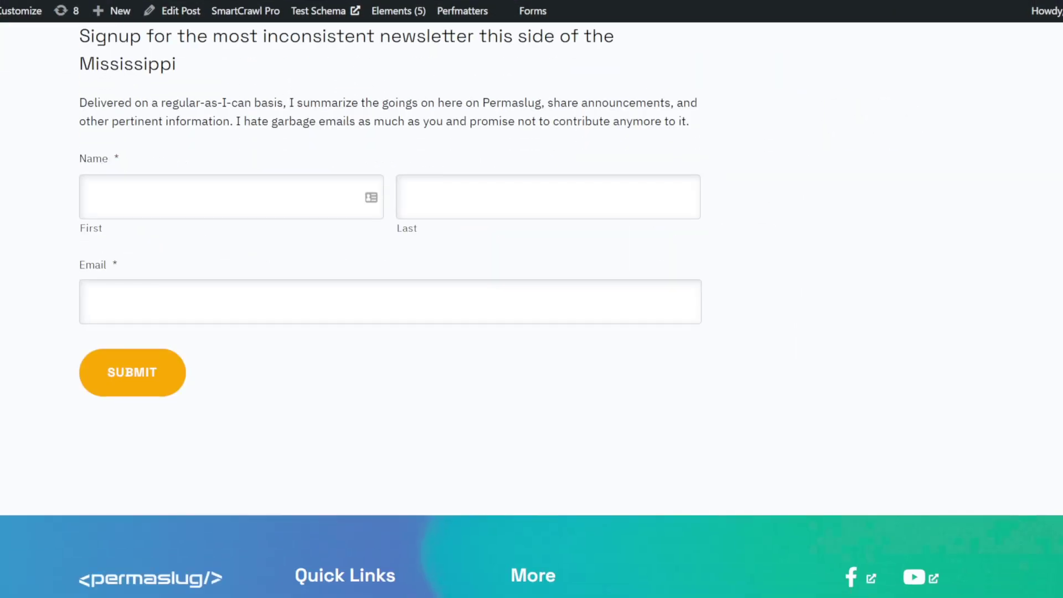
# - Highlight the example newsletter signup heading, then clear the selection
pyautogui.tripleClick(235, 36)
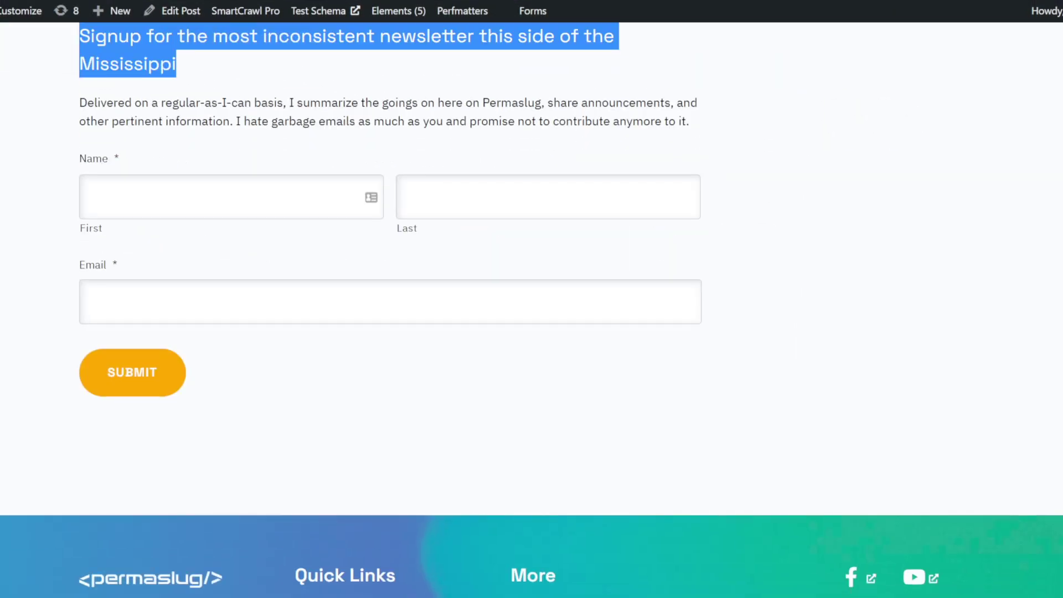
pyautogui.click(232, 64)
pyautogui.scroll(1, 233, 67)
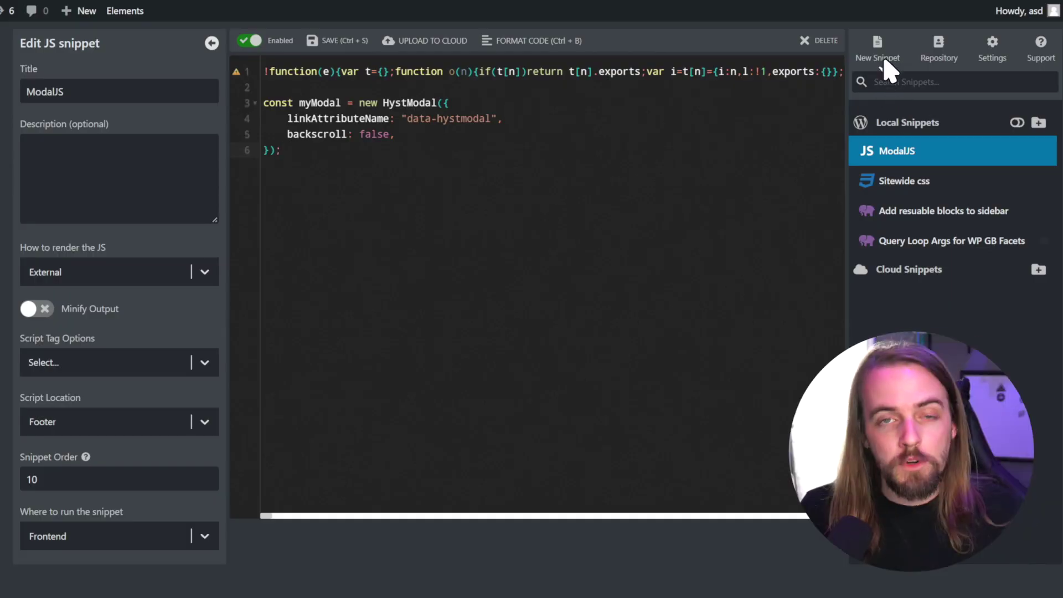
# - Start a new CSS snippet rendered as an external file in the footer, running on the frontend
pyautogui.click(882, 54)
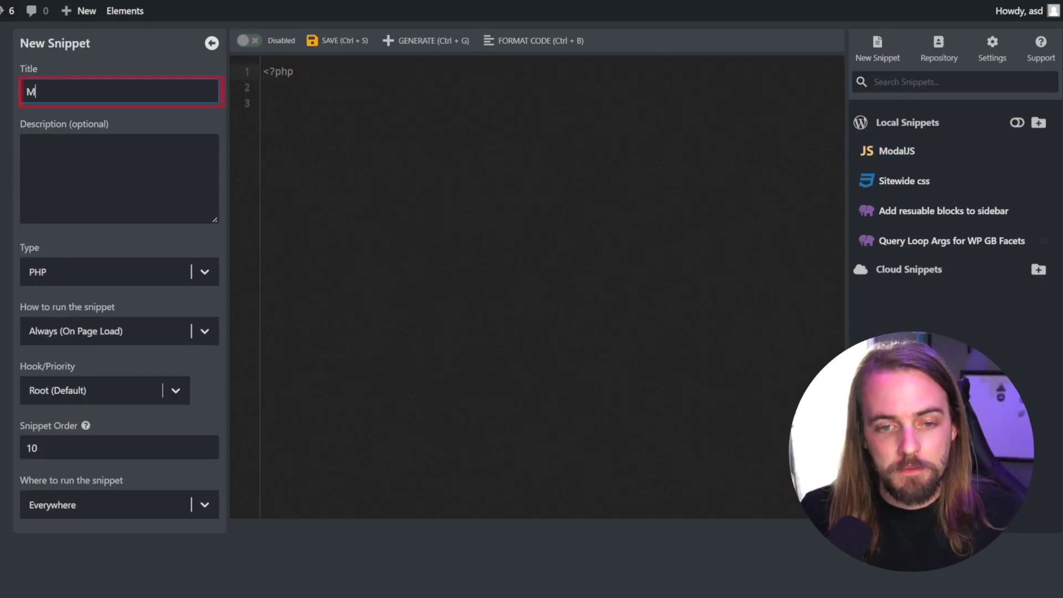
pyautogui.click(84, 269)
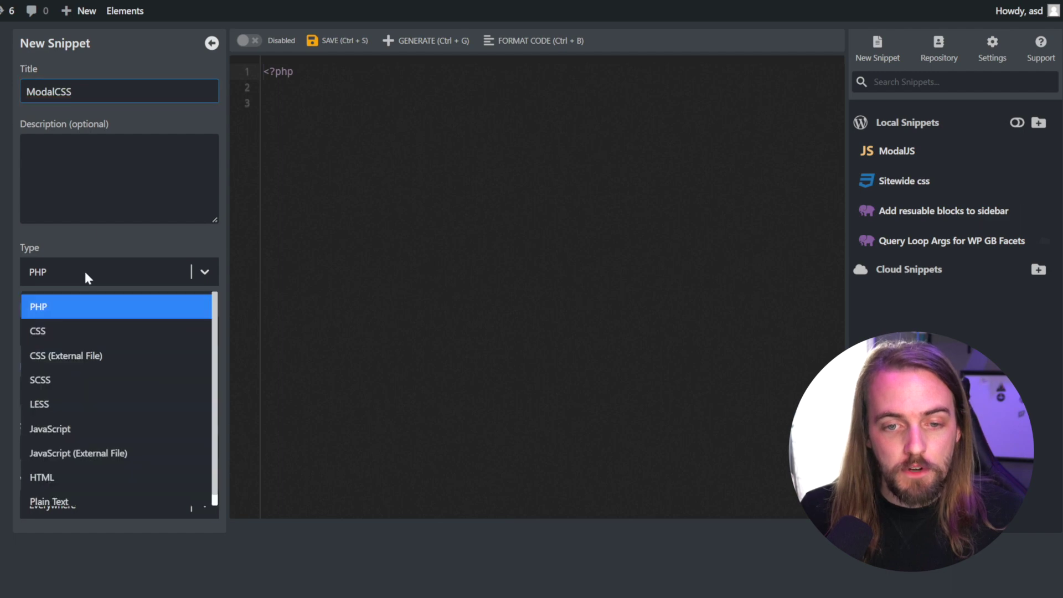
pyautogui.click(60, 328)
pyautogui.click(71, 331)
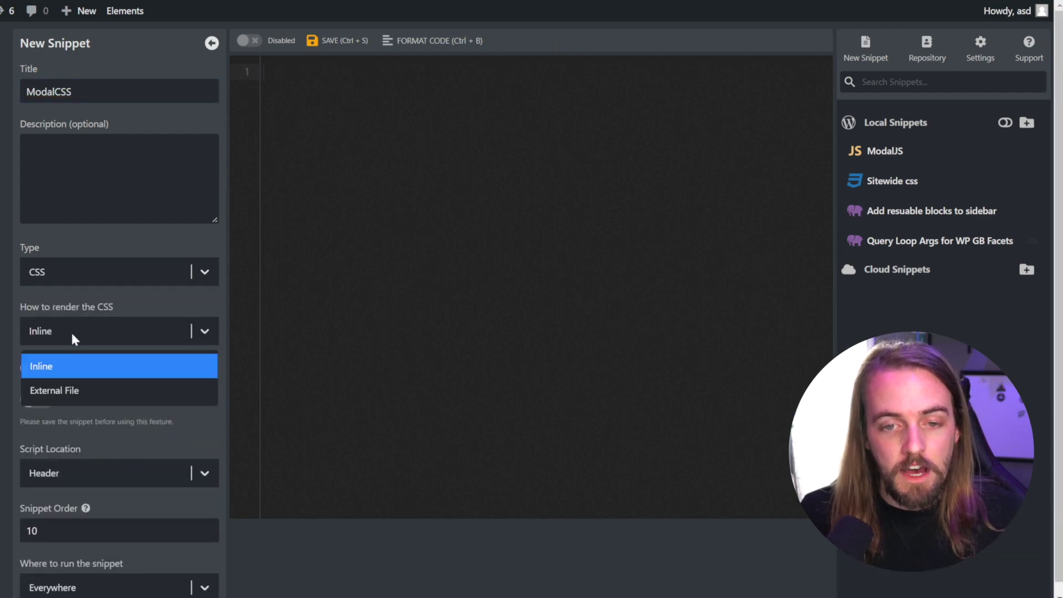
pyautogui.click(79, 388)
pyautogui.click(62, 475)
pyautogui.click(58, 530)
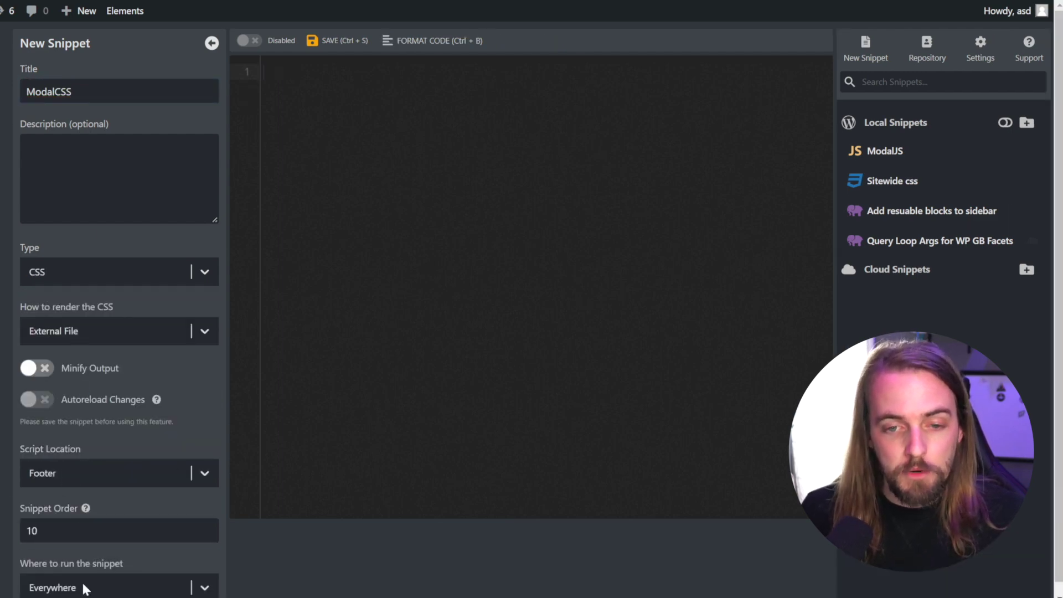
pyautogui.click(72, 585)
pyautogui.click(66, 539)
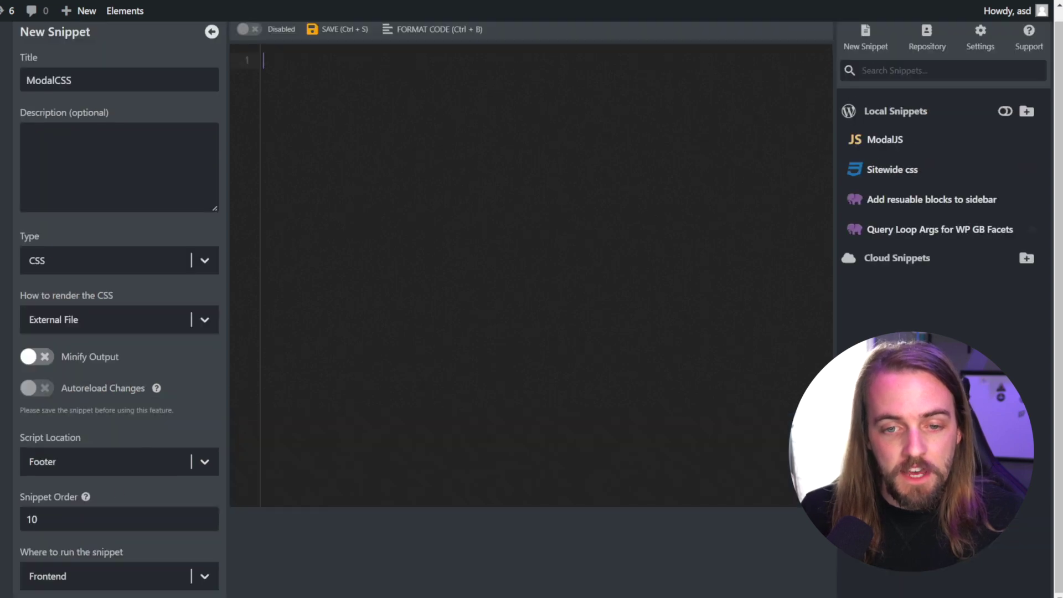
# - Paste the hystmodal CSS, then save and enable the ModalCSS snippet
pyautogui.scroll(1, 271, 348)
pyautogui.hotkey('ctrl', 'v')
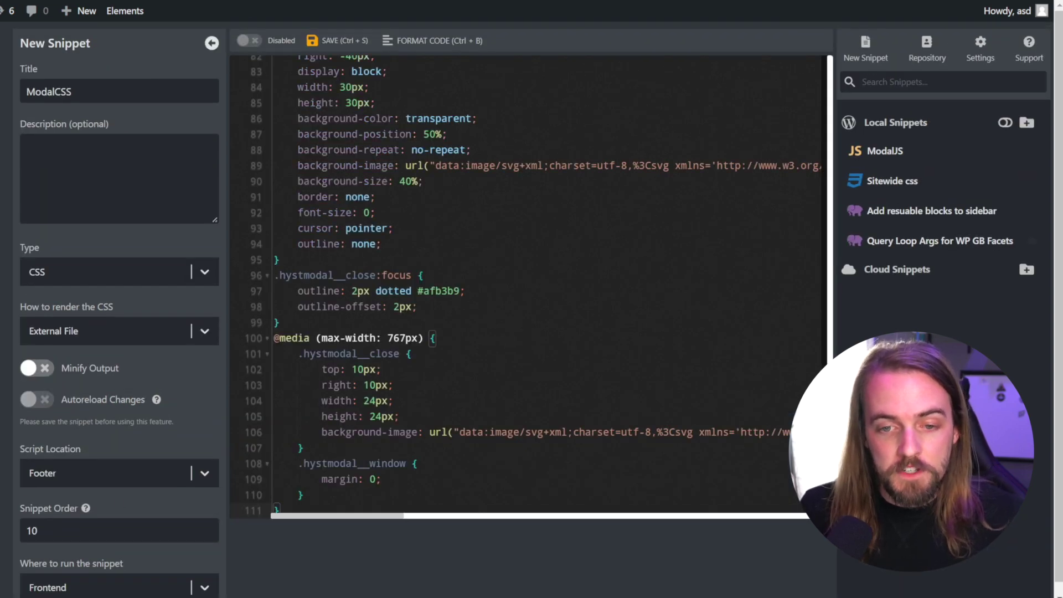
pyautogui.click(329, 49)
pyautogui.click(249, 43)
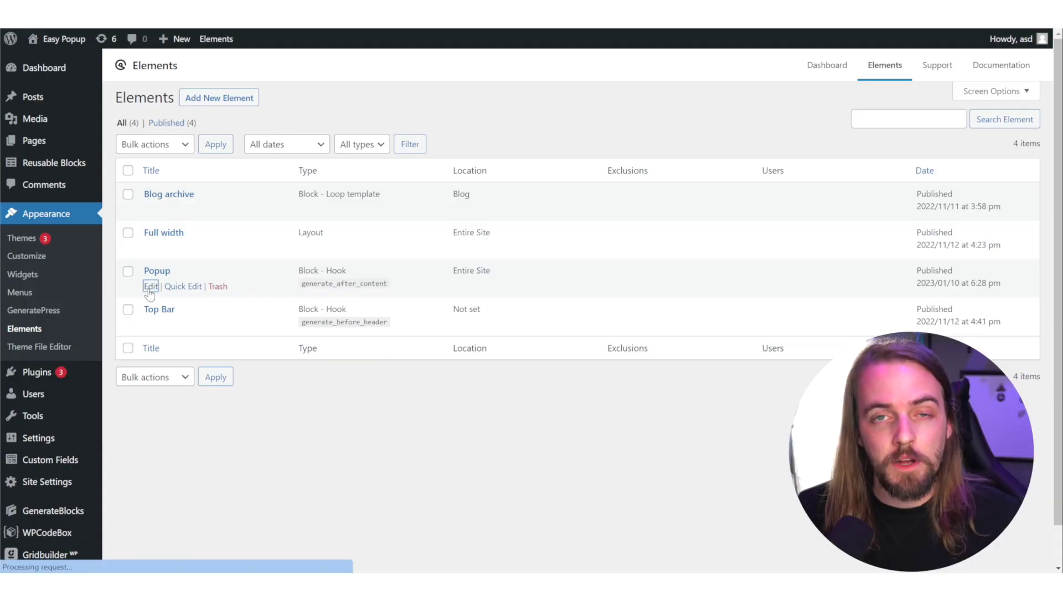
# - Review the Popup element's display rules, keeping the location at Entire Site, and check the user rule
pyautogui.scroll(-5, 881, 136)
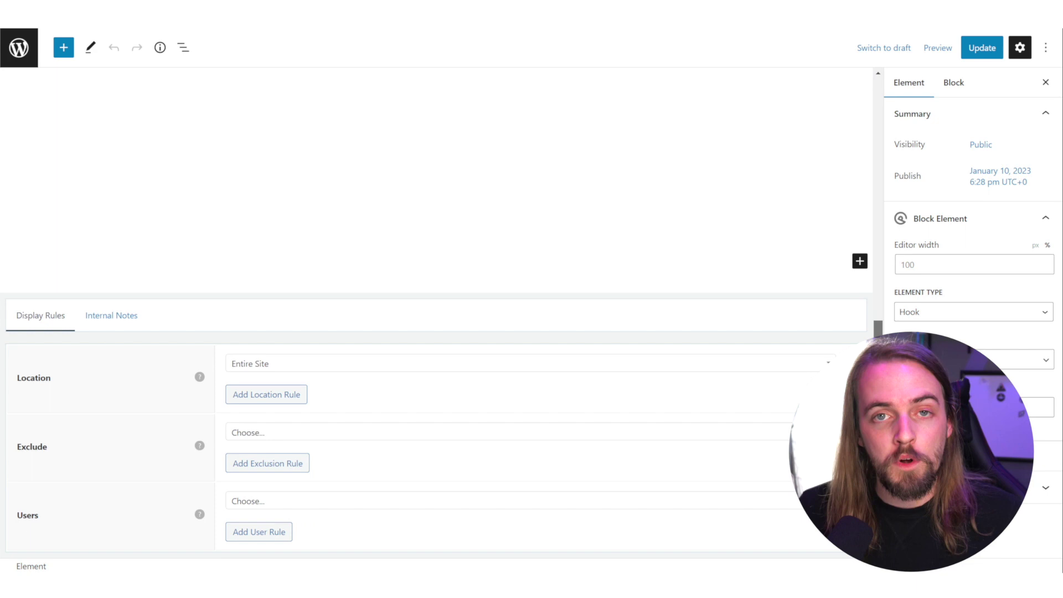
pyautogui.click(336, 365)
pyautogui.click(336, 369)
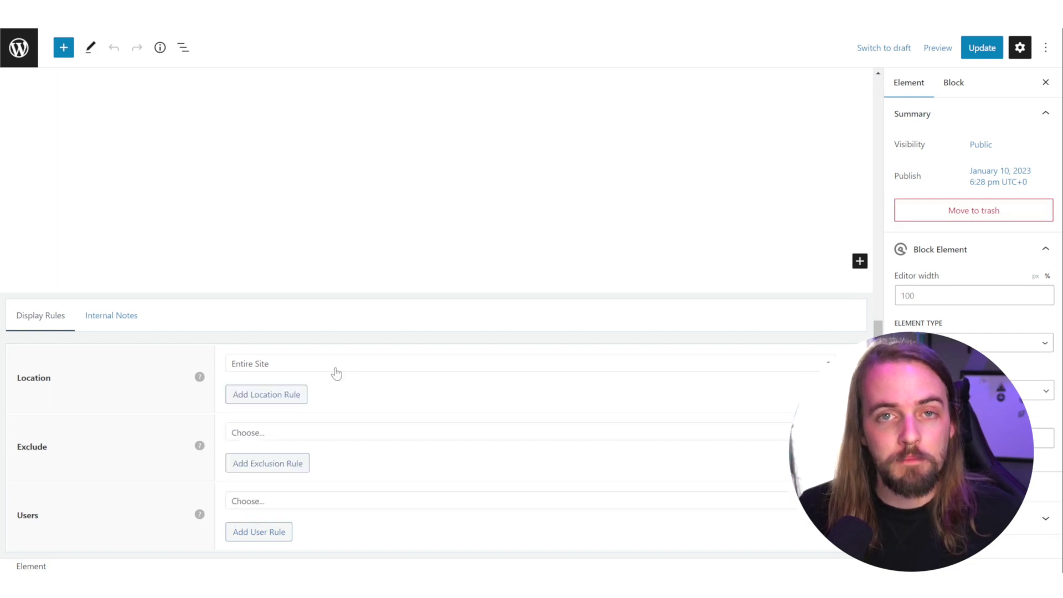
pyautogui.click(333, 506)
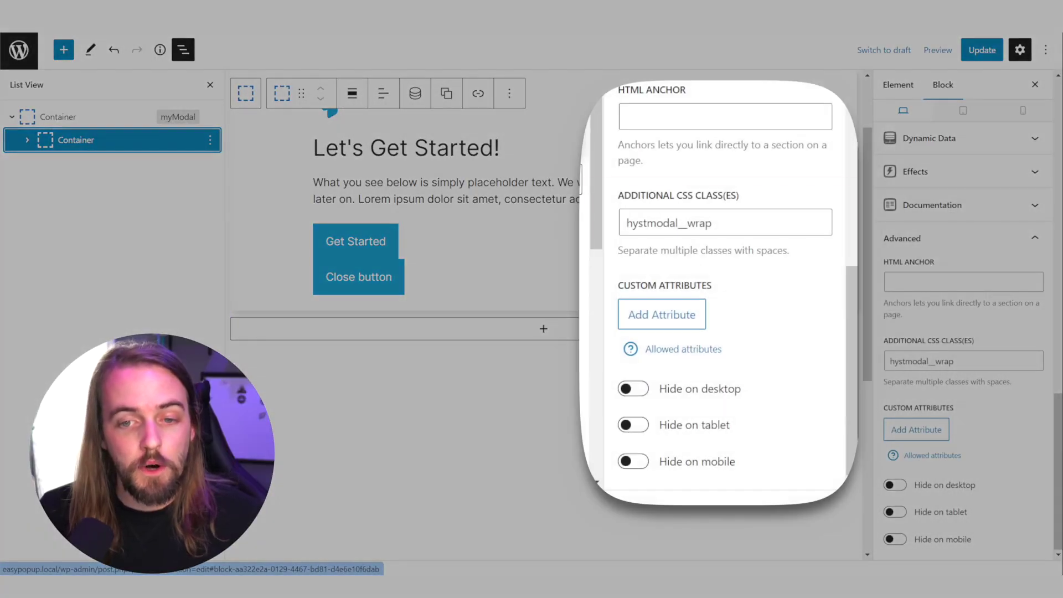
# - Select the hystmodal__wrap class name in the container's Additional CSS class field
pyautogui.doubleClick(922, 361)
pyautogui.scroll(10, 1056, 417)
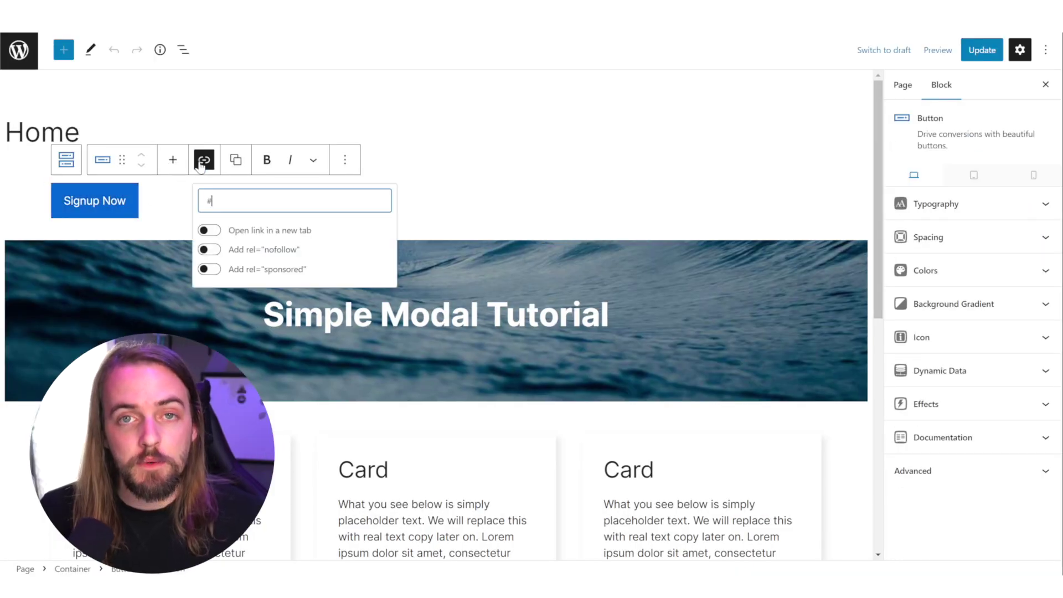
# - Edit the Signup Now button's custom attribute name and its #myModal value
pyautogui.click(961, 469)
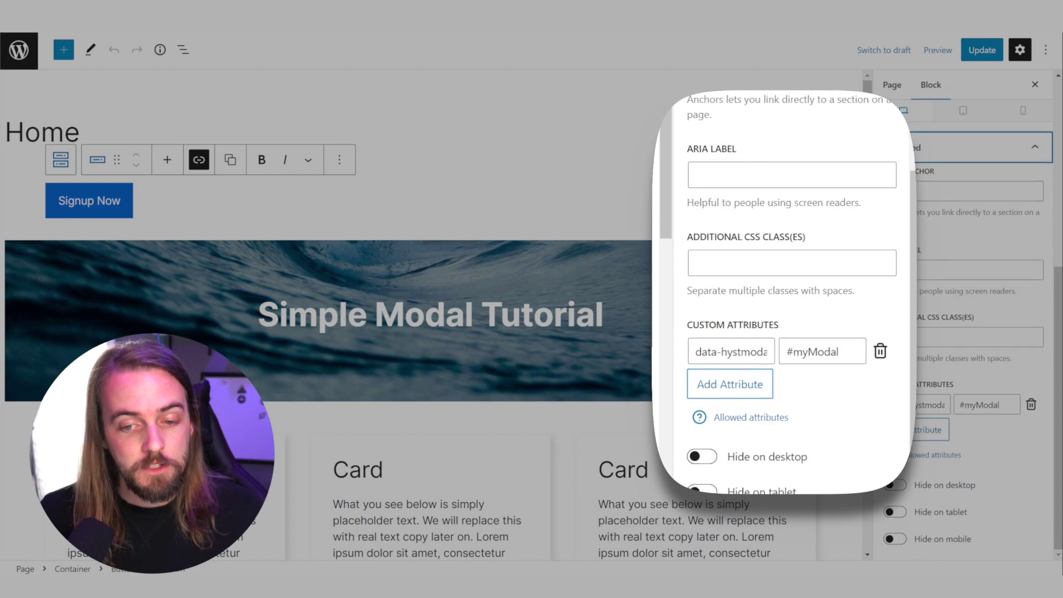
pyautogui.moveTo(945, 404); pyautogui.dragTo(890, 405)
pyautogui.doubleClick(982, 405)
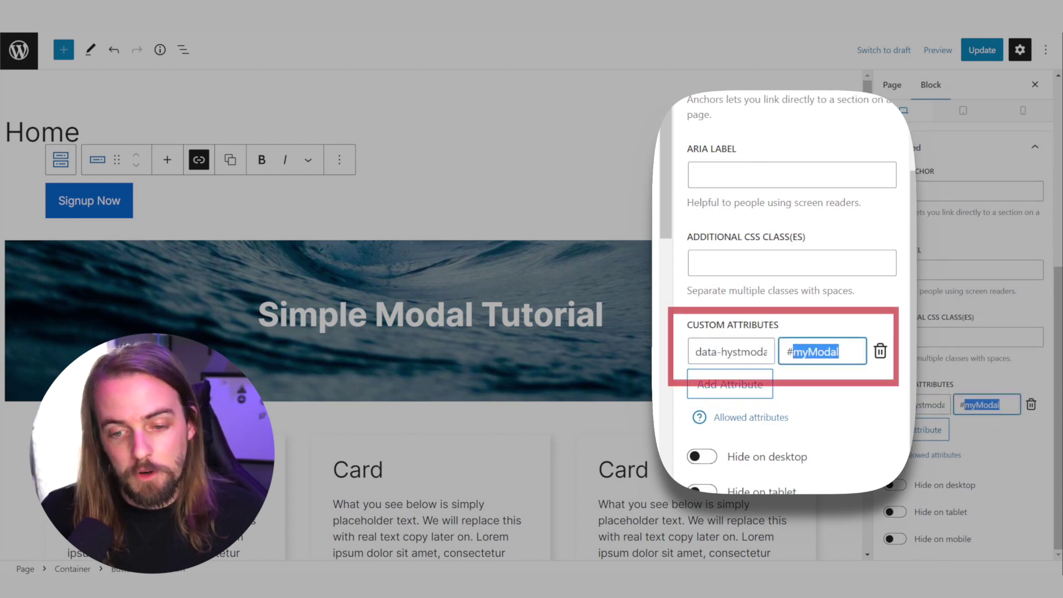
pyautogui.click(999, 437)
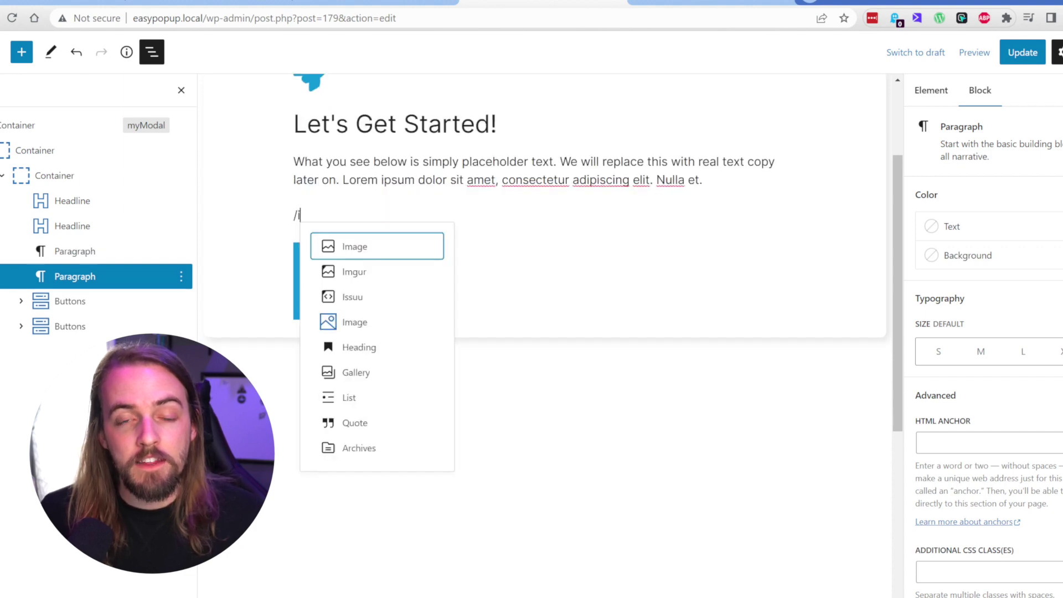
# - Insert the skyscraper photo from the Media Library as an Image block and update the element
pyautogui.write('m')
pyautogui.press('Return')
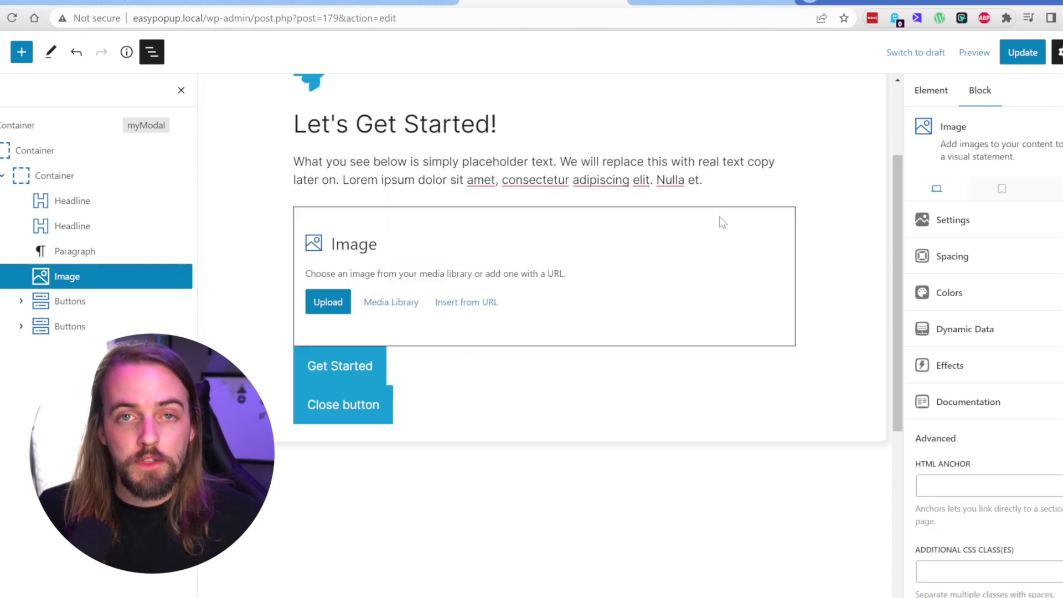
pyautogui.click(398, 300)
pyautogui.click(127, 213)
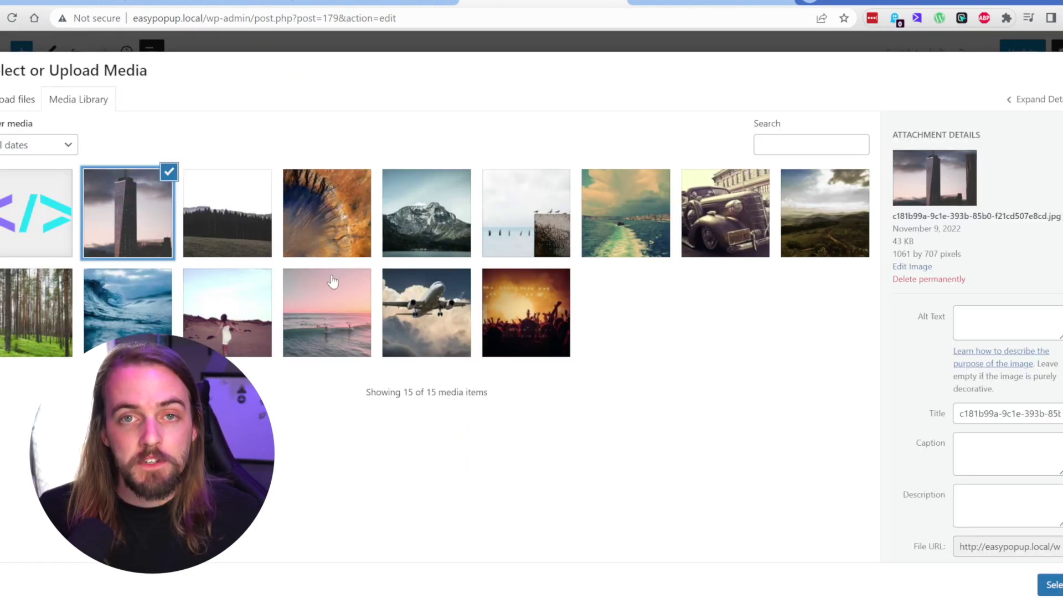
pyautogui.click(1049, 585)
pyautogui.click(1022, 52)
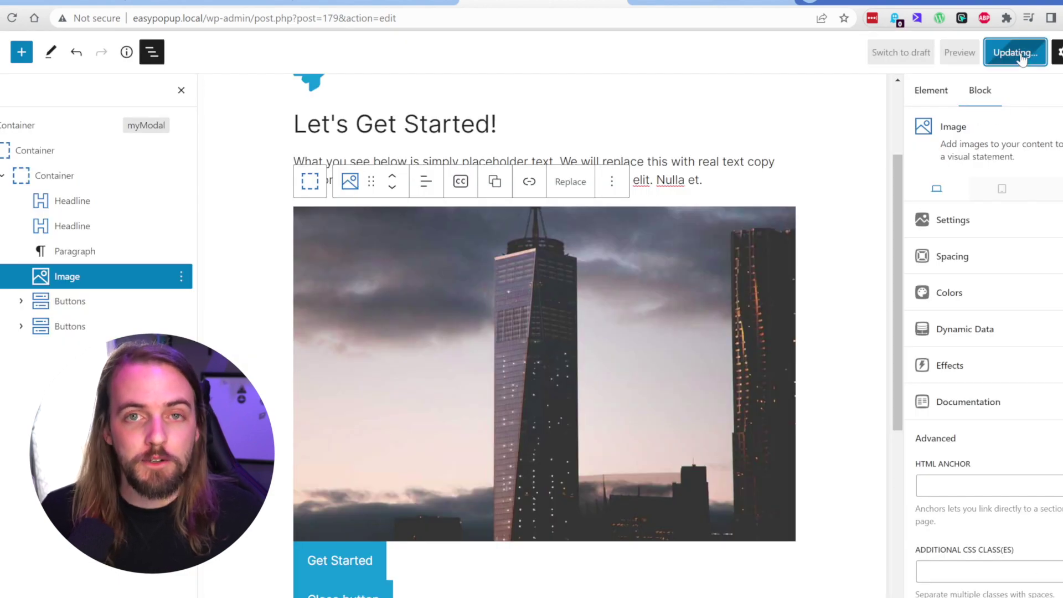
# - On the live Home page, open the Signup Now popup and close it again
pyautogui.click(714, 3)
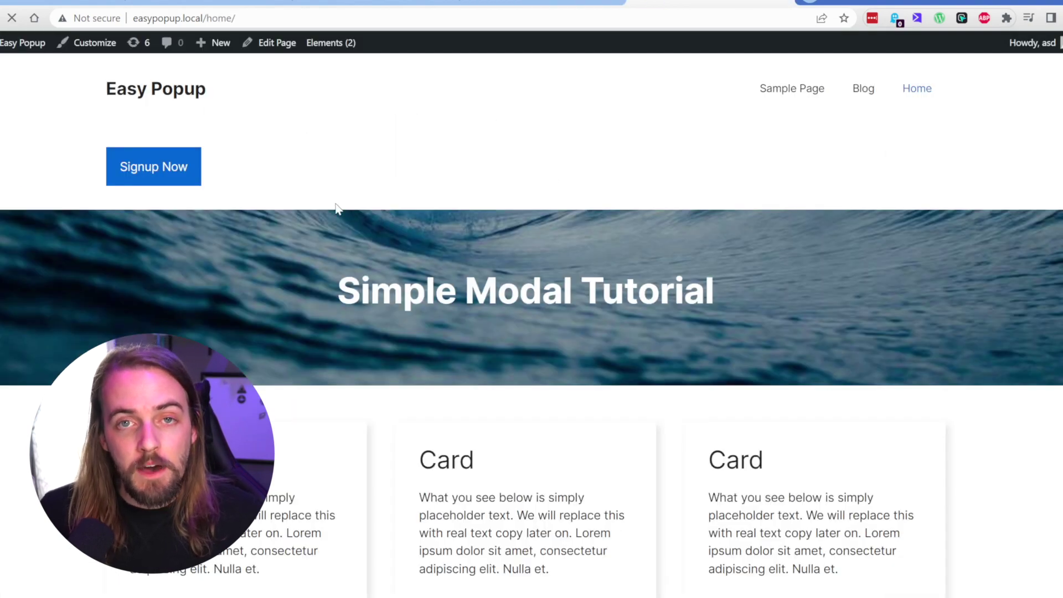
pyautogui.click(175, 169)
pyautogui.scroll(-2, 402, 329)
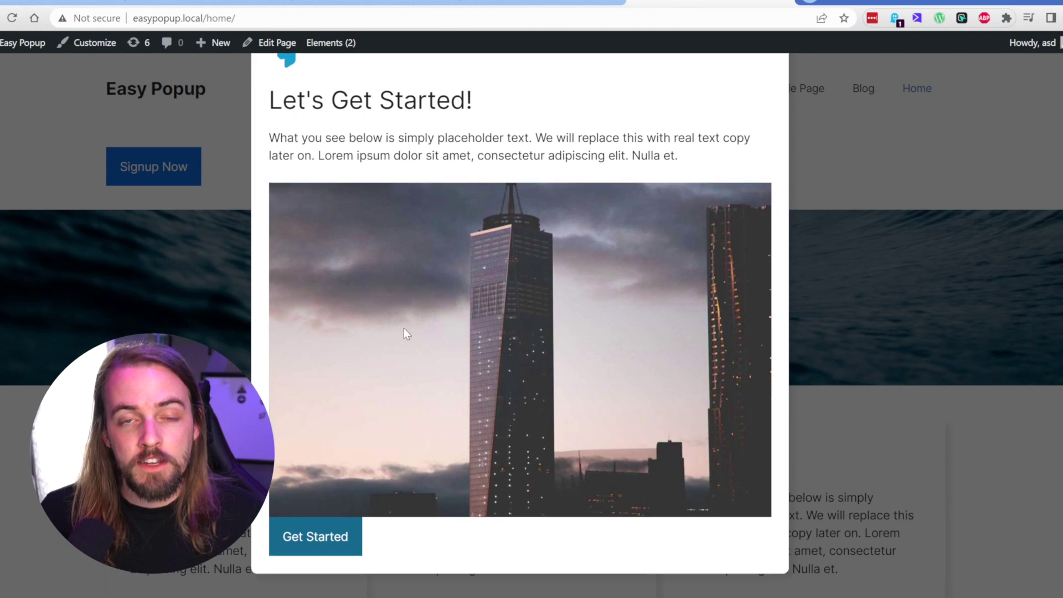
pyautogui.click(160, 291)
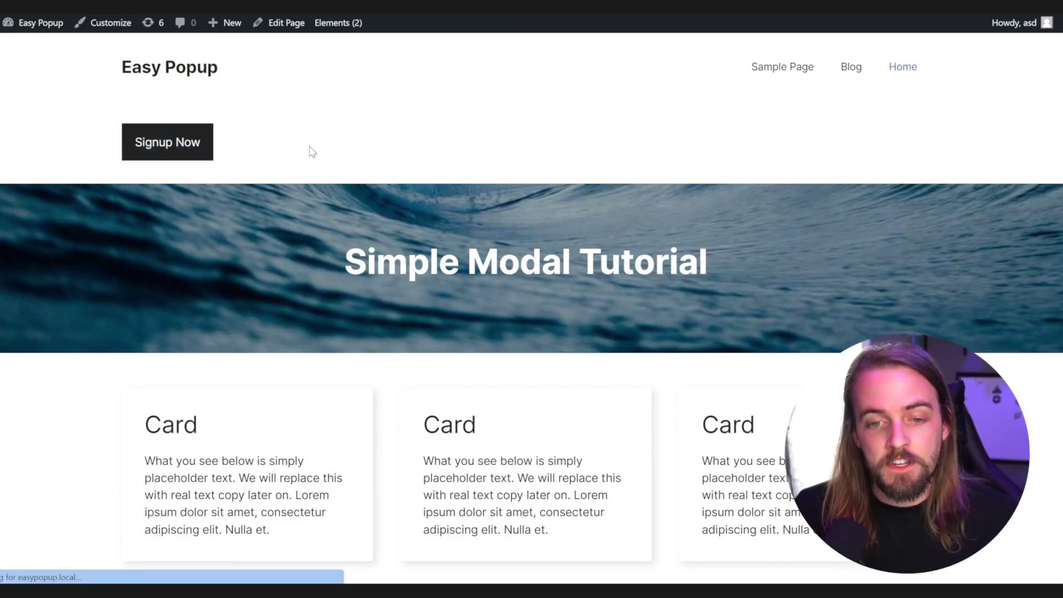
# - Retest the popup, then edit the hystmodal__shadow--show opacity from 0.6 to 0.9
pyautogui.click(182, 146)
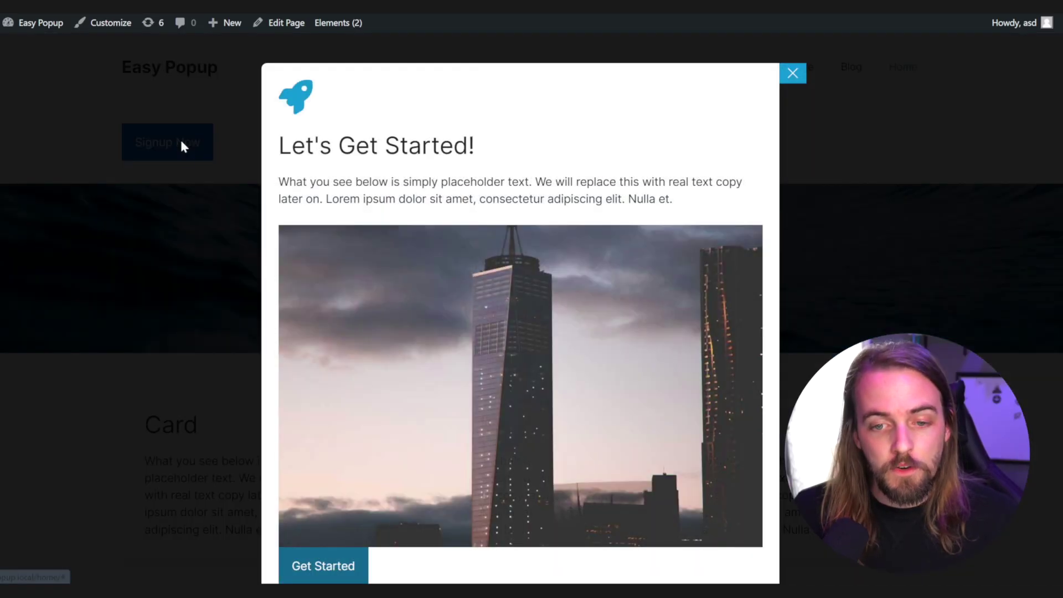
pyautogui.click(187, 266)
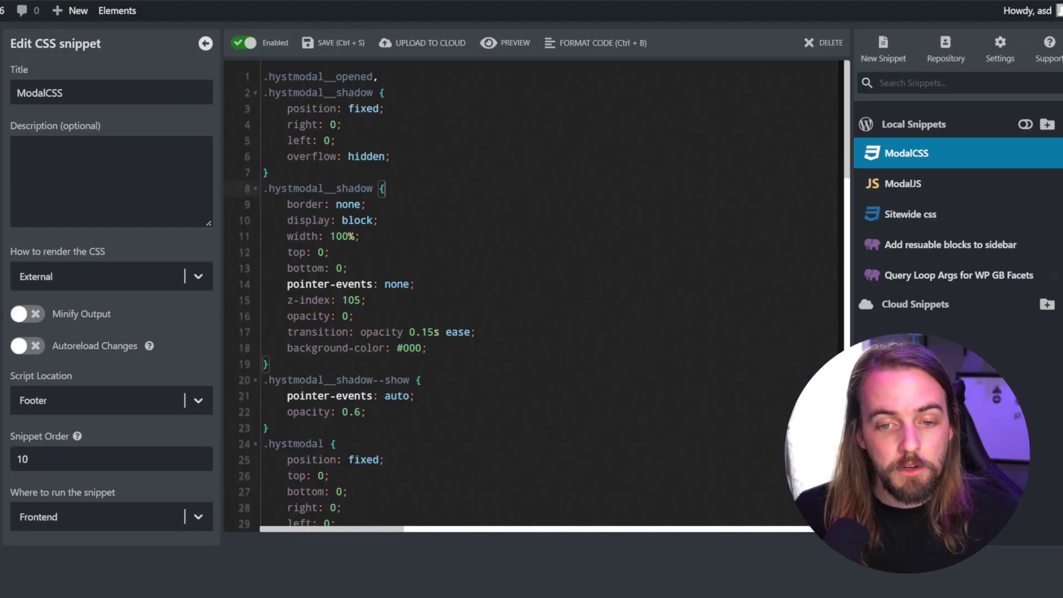
pyautogui.doubleClick(321, 189)
pyautogui.click(341, 379)
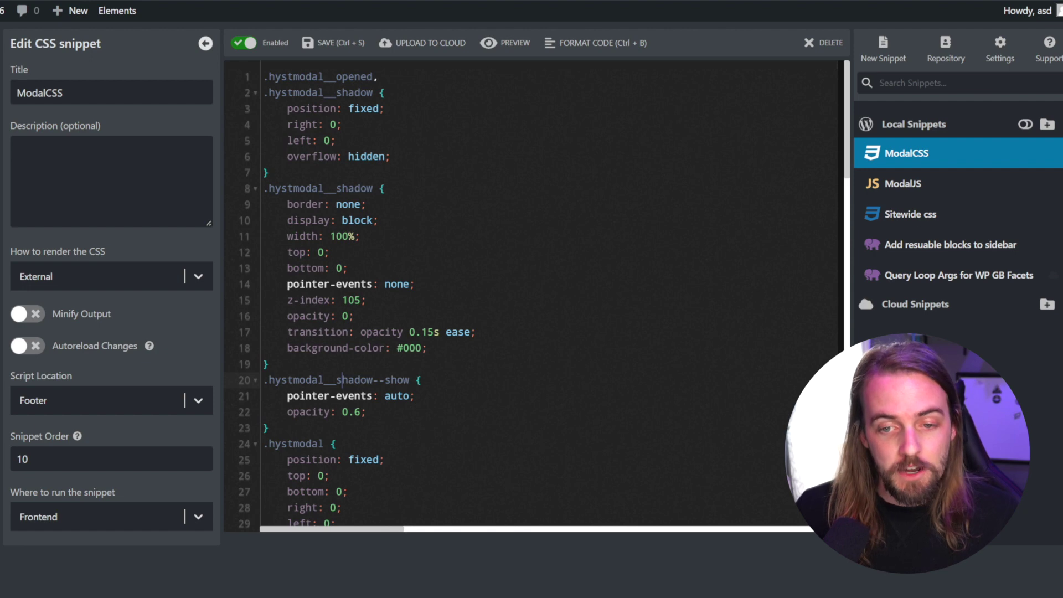
pyautogui.click(421, 380)
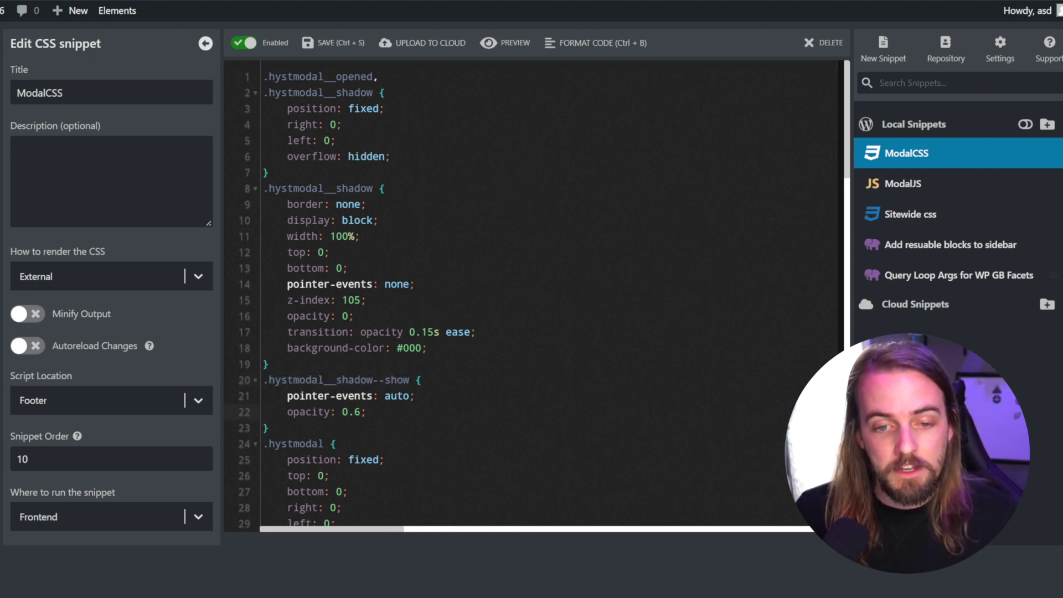
# - Save ModalCSS and reopen the popup to check the darker backdrop
pyautogui.click(339, 49)
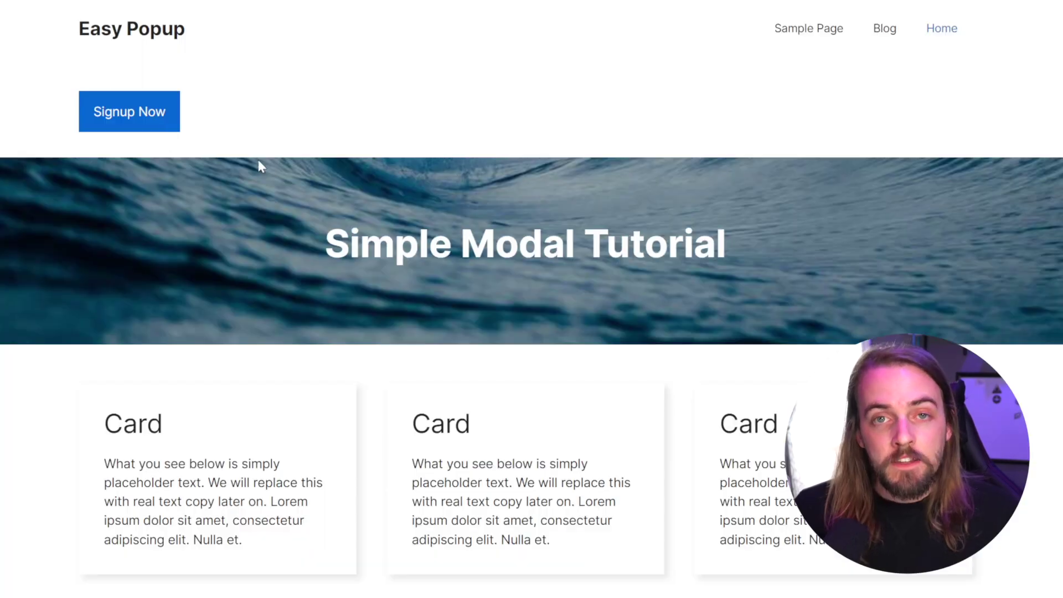
pyautogui.click(133, 111)
pyautogui.scroll(-5, 150, 279)
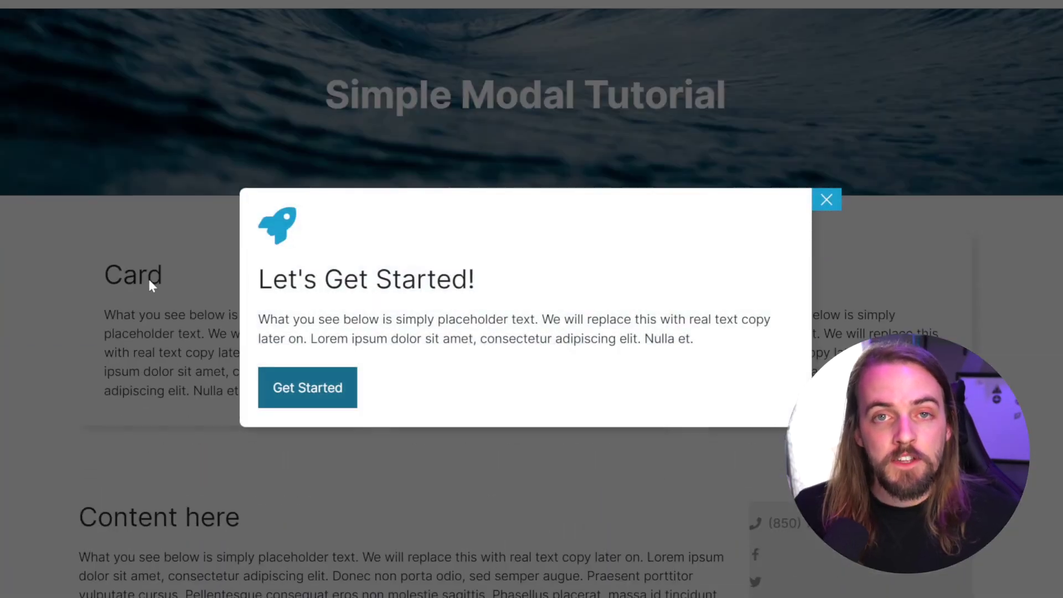
pyautogui.scroll(4, 155, 290)
pyautogui.scroll(2, 322, 265)
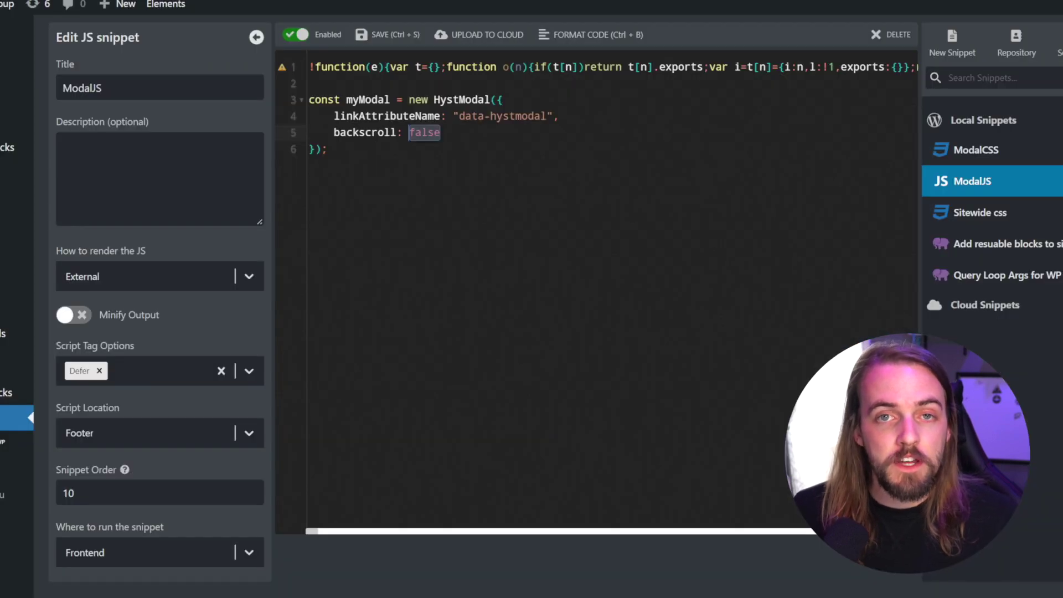
# - Change backscroll to true in ModalJS, save, and retest page scrolling behind the popup
pyautogui.write('true')
pyautogui.hotkey('ctrl', 's')
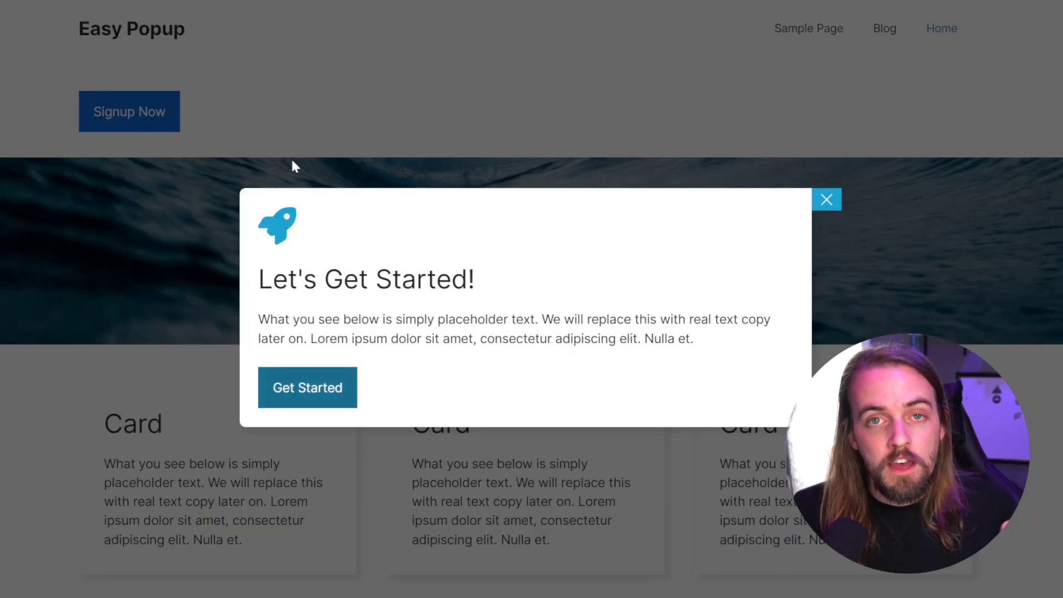
pyautogui.click(288, 156)
pyautogui.click(170, 116)
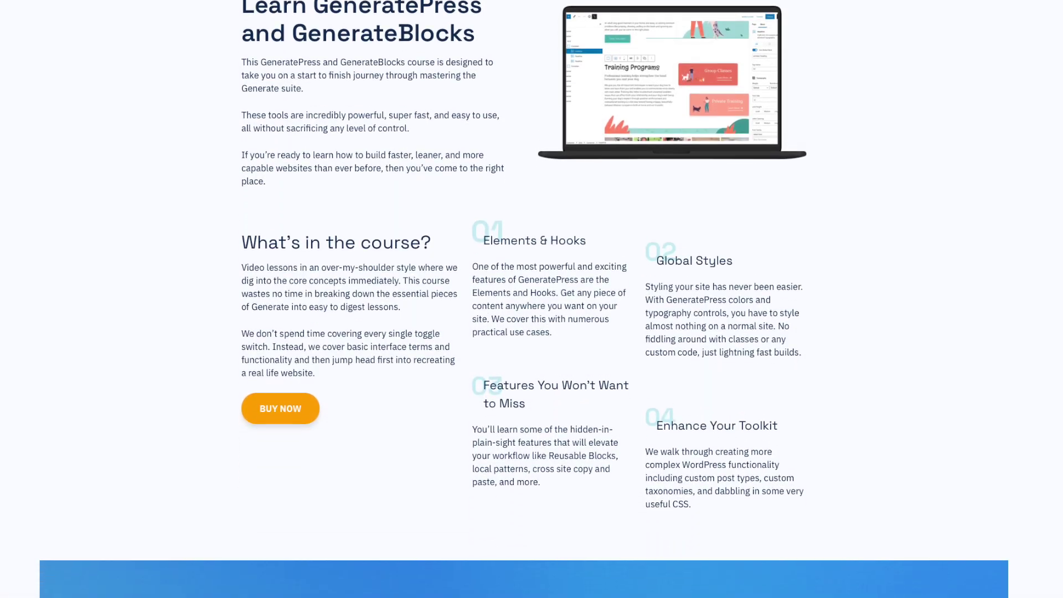
pyautogui.scroll(-5, 532, 299)
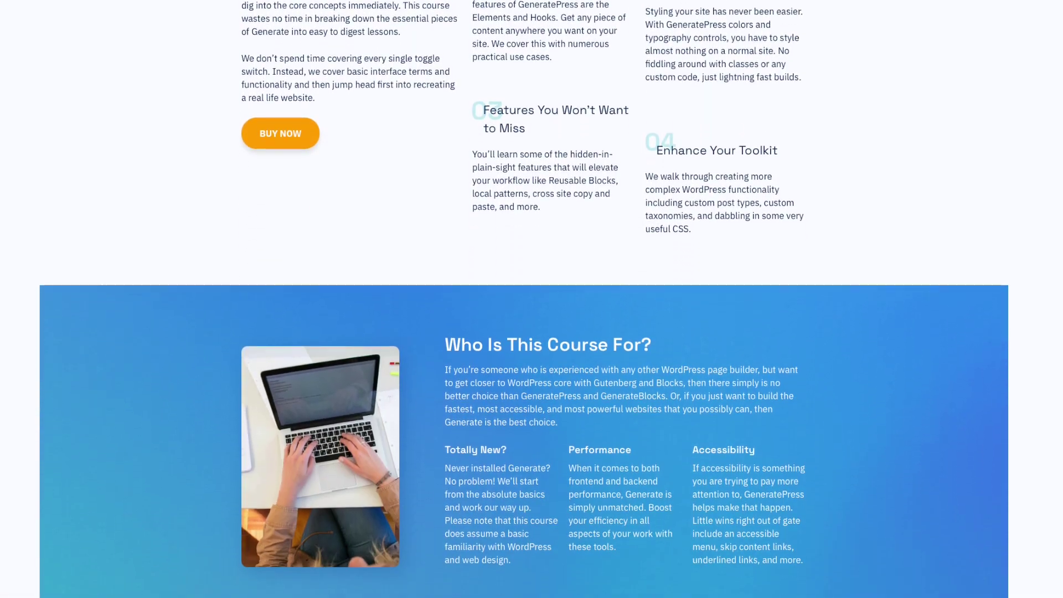